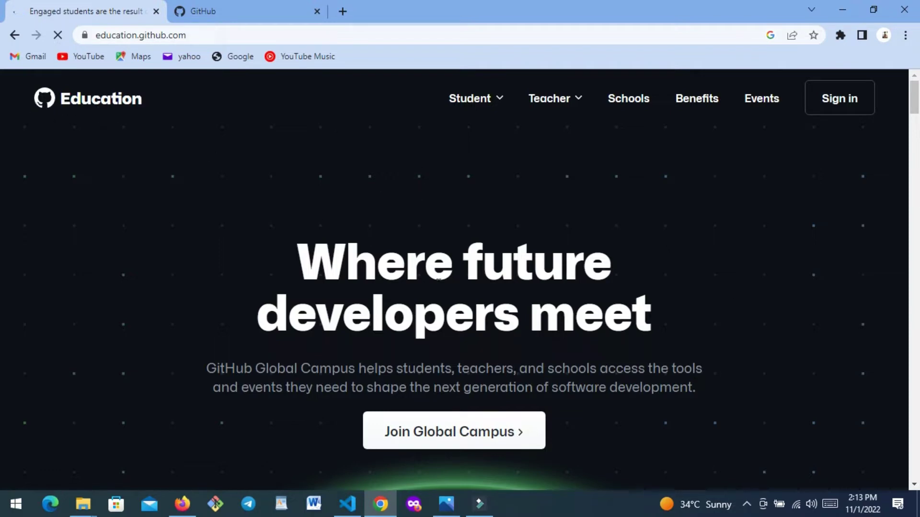
Step: In a new tab, search Google for 'github student pack' and open the Student Developer Pack result
{"action": "left_click", "coordinate": [342, 11]}
{"action": "left_click", "coordinate": [341, 35]}
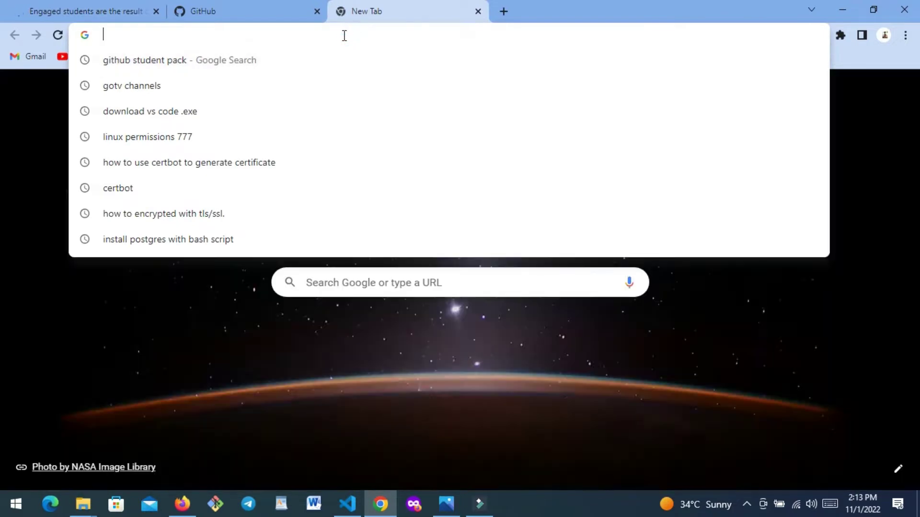
{"action": "type", "text": "githu"}
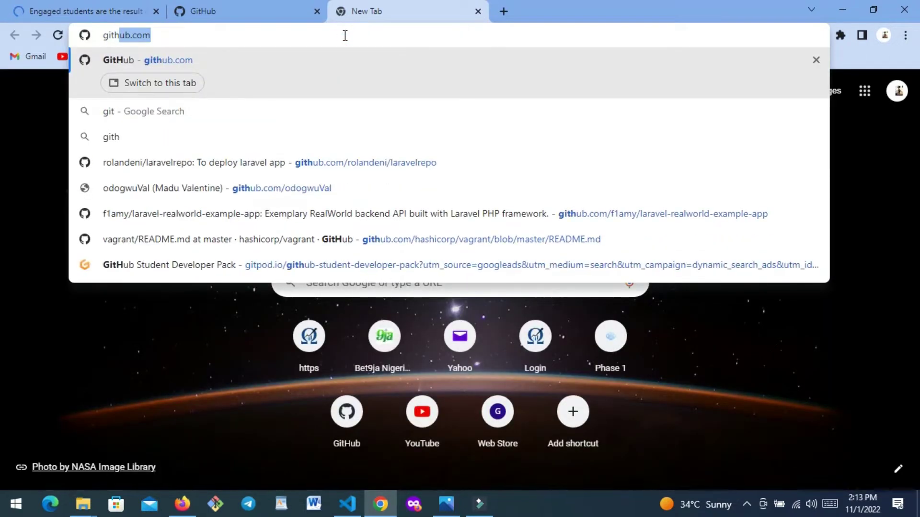
{"action": "type", "text": "b st"}
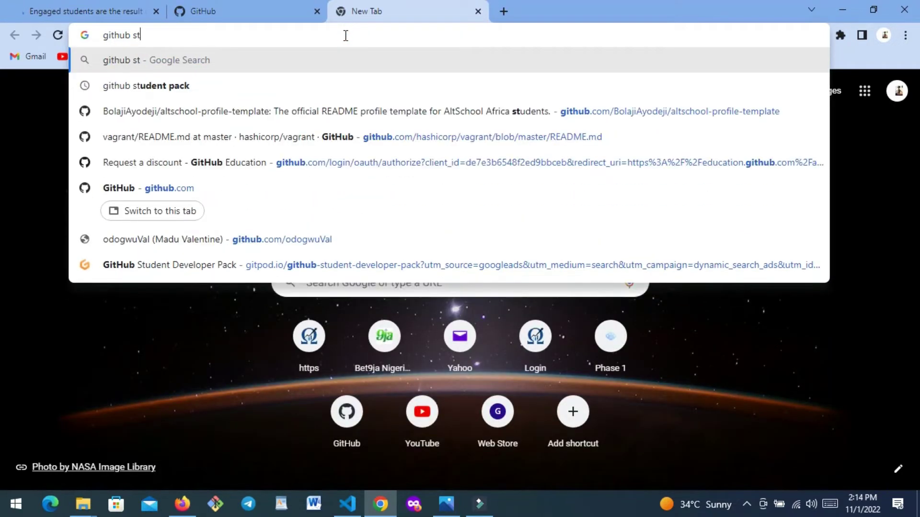
{"action": "type", "text": "ude"}
{"action": "key", "text": "Return"}
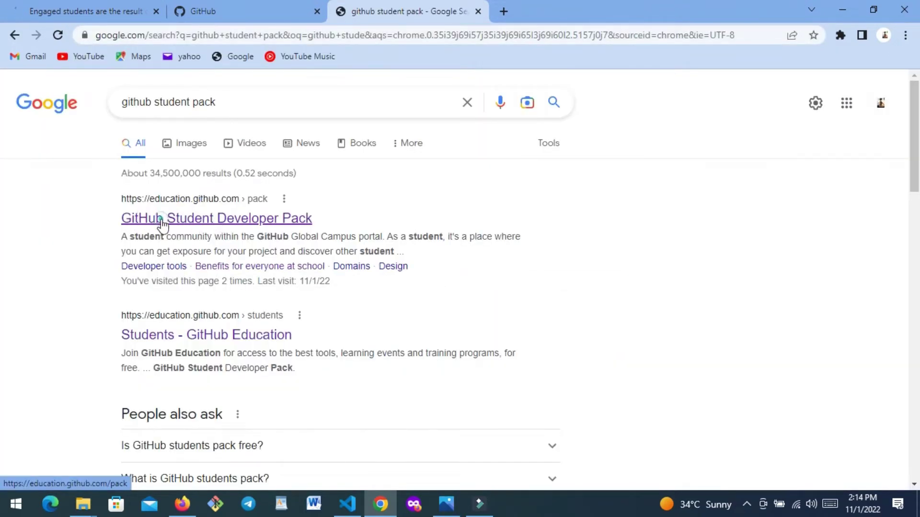
{"action": "left_click", "coordinate": [158, 219]}
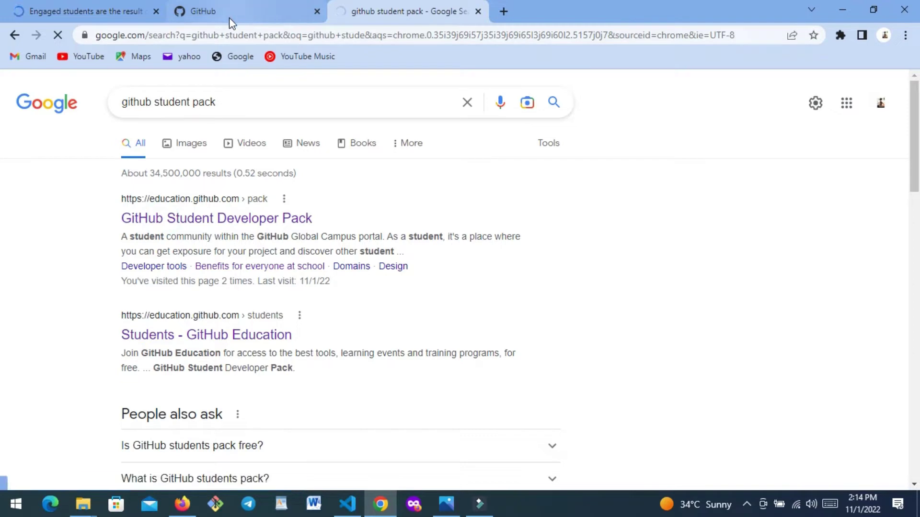
Step: Return to the GitHub Education tab and choose Explore More Offers on the Global Campus page
{"action": "left_click", "coordinate": [97, 9]}
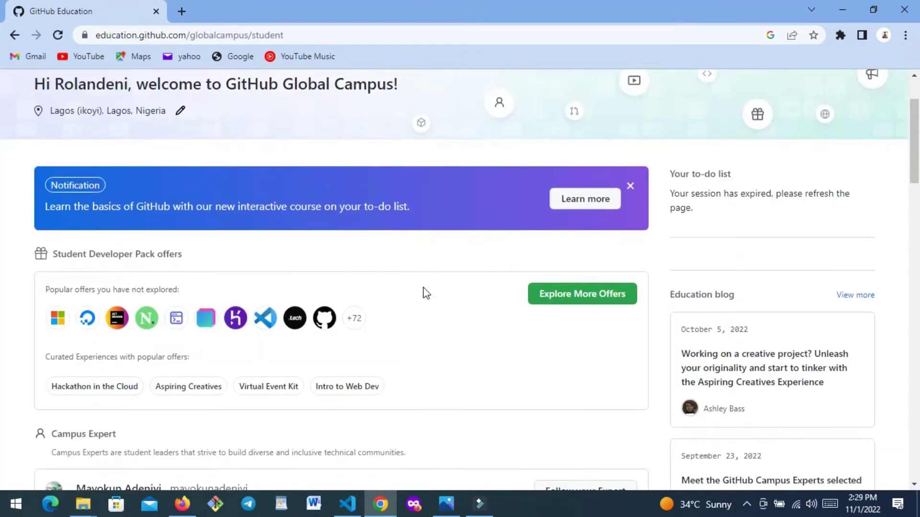
{"action": "scroll", "coordinate": [424, 292], "scroll_direction": "down", "scroll_amount": 1}
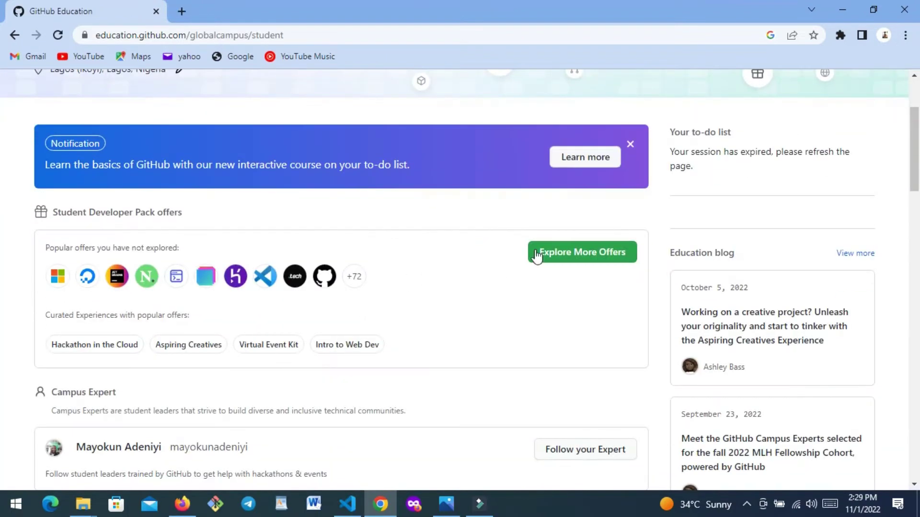
{"action": "scroll", "coordinate": [410, 249], "scroll_direction": "down", "scroll_amount": 5}
{"action": "scroll", "coordinate": [406, 246], "scroll_direction": "up", "scroll_amount": 5}
{"action": "left_click", "coordinate": [551, 250]}
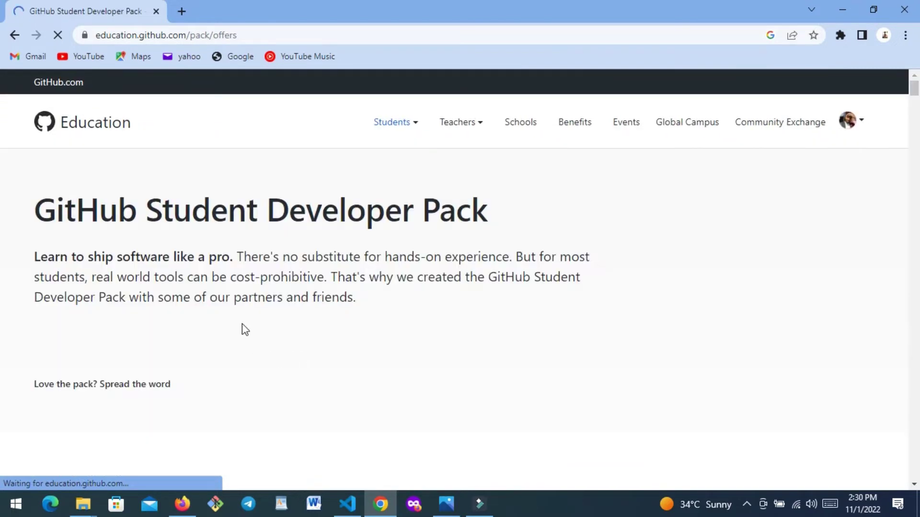
Step: Scroll the offers page past the Experiences bundles toward the All offers section
{"action": "scroll", "coordinate": [242, 326], "scroll_direction": "down", "scroll_amount": 3}
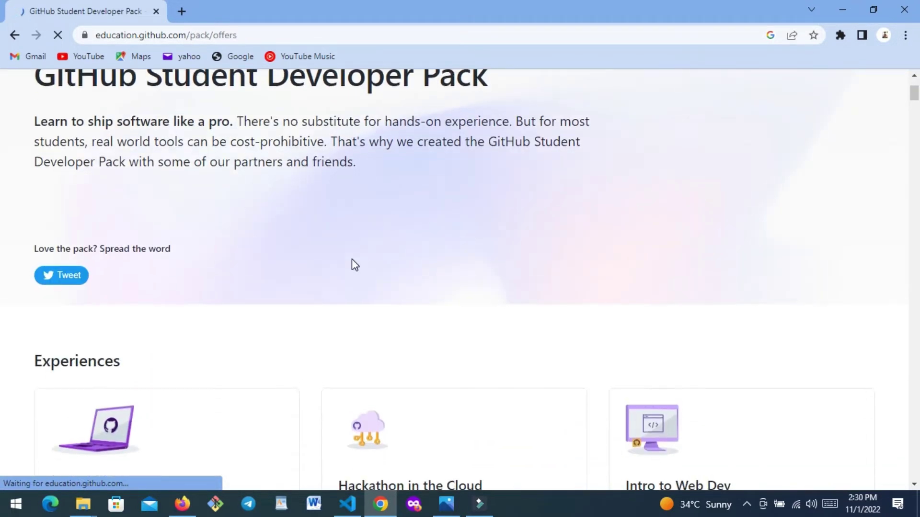
{"action": "scroll", "coordinate": [352, 264], "scroll_direction": "down", "scroll_amount": 3}
{"action": "scroll", "coordinate": [351, 259], "scroll_direction": "down", "scroll_amount": 6}
{"action": "scroll", "coordinate": [240, 270], "scroll_direction": "up", "scroll_amount": 4}
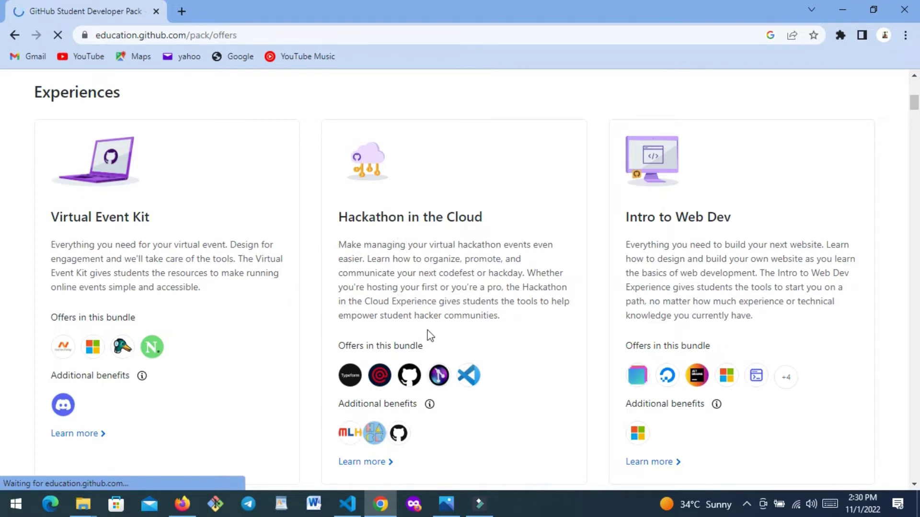
{"action": "scroll", "coordinate": [427, 278], "scroll_direction": "down", "scroll_amount": 3}
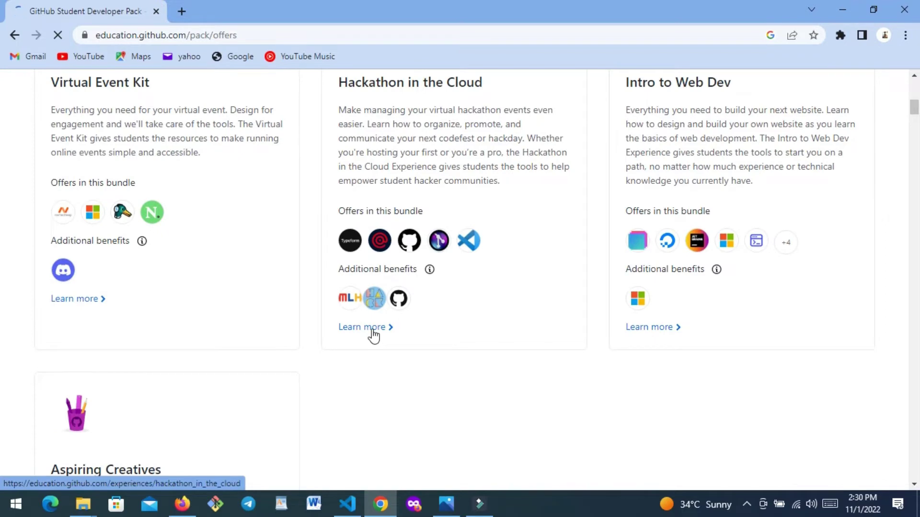
{"action": "scroll", "coordinate": [374, 336], "scroll_direction": "down", "scroll_amount": 10}
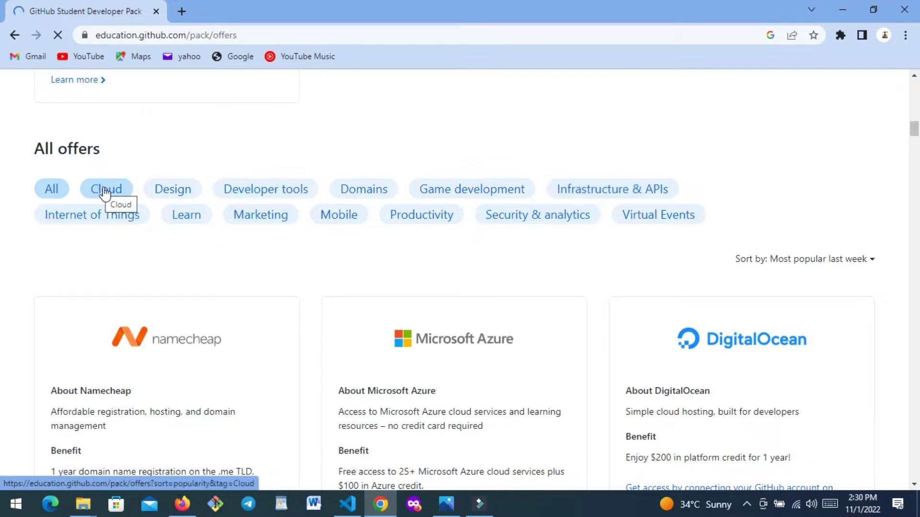
Step: Filter the offers to Domains and browse the Namecheap, Name.com and .TECH cards
{"action": "left_click", "coordinate": [366, 190]}
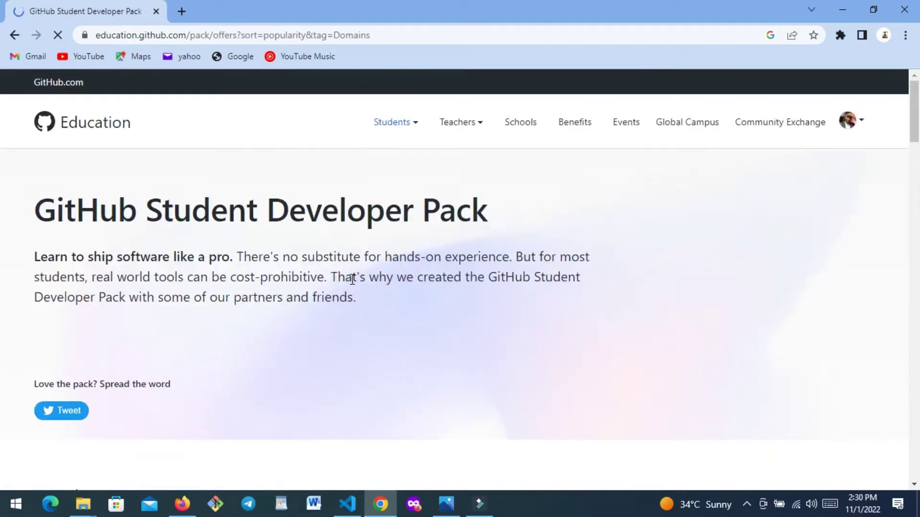
{"action": "scroll", "coordinate": [321, 299], "scroll_direction": "down", "scroll_amount": 4}
{"action": "scroll", "coordinate": [321, 300], "scroll_direction": "down", "scroll_amount": 18}
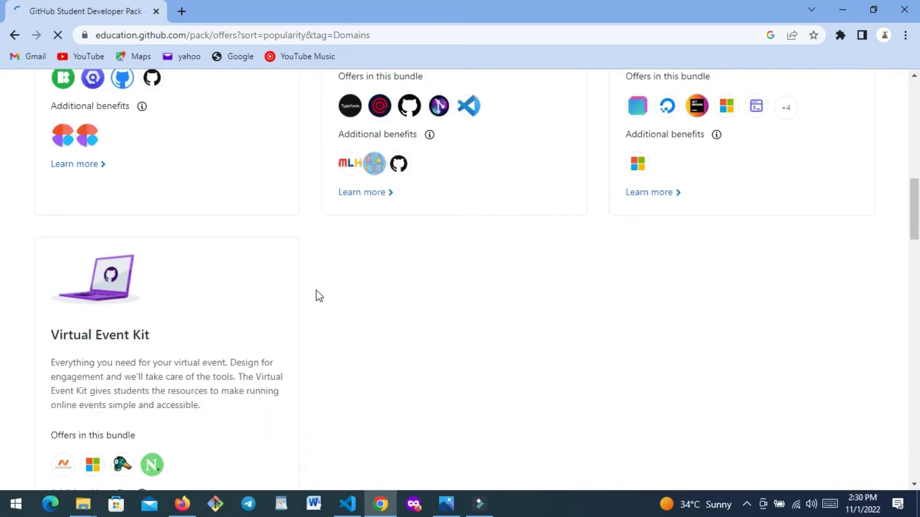
{"action": "scroll", "coordinate": [319, 291], "scroll_direction": "down", "scroll_amount": 5}
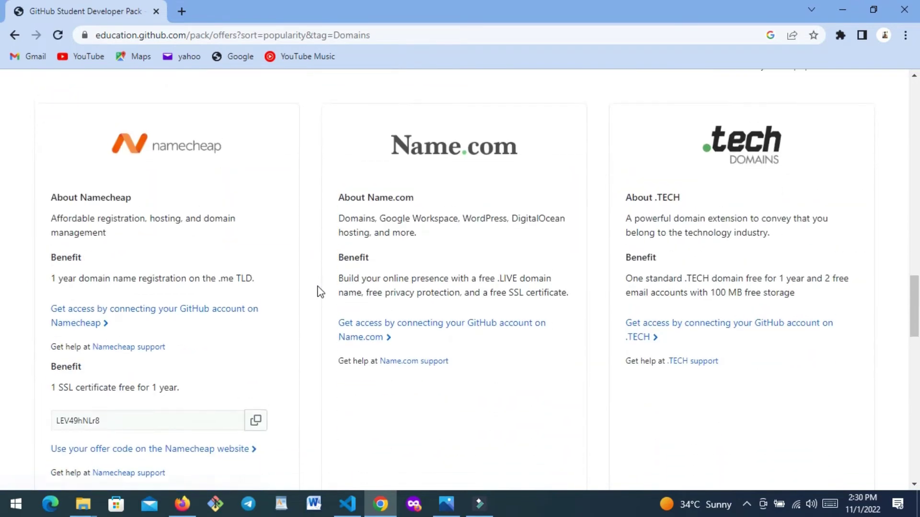
{"action": "scroll", "coordinate": [66, 222], "scroll_direction": "up", "scroll_amount": 4}
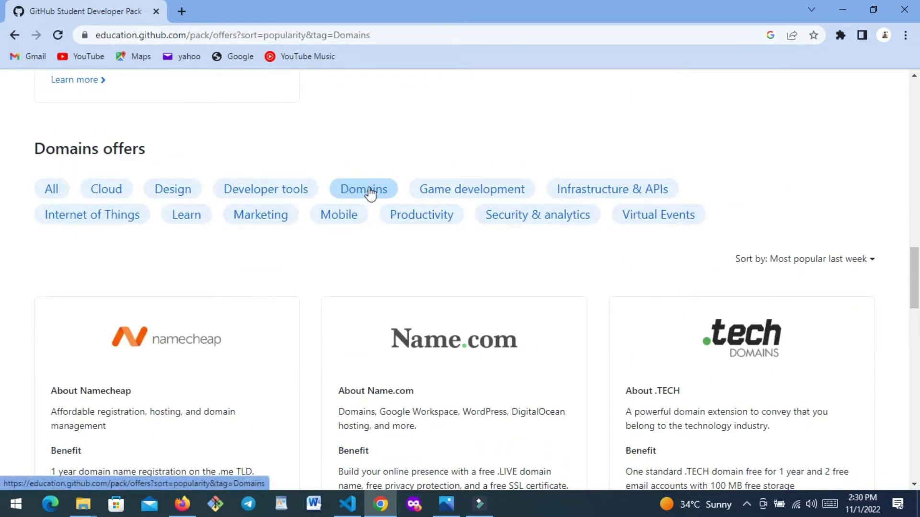
{"action": "scroll", "coordinate": [387, 194], "scroll_direction": "down", "scroll_amount": 1}
{"action": "scroll", "coordinate": [388, 194], "scroll_direction": "down", "scroll_amount": 2}
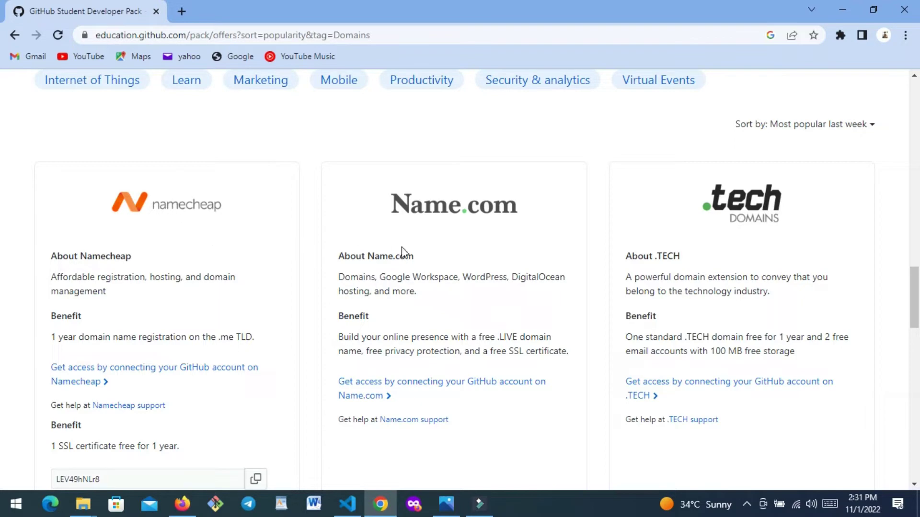
{"action": "scroll", "coordinate": [496, 229], "scroll_direction": "down", "scroll_amount": 3}
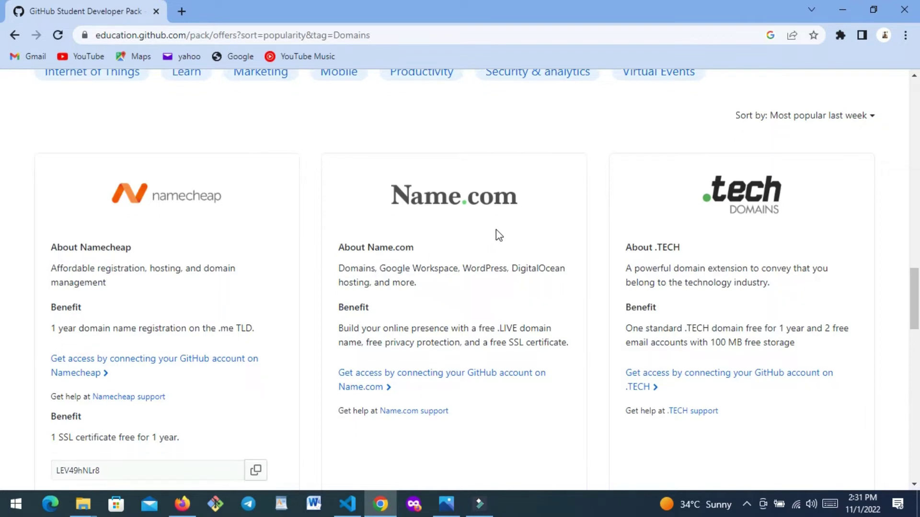
{"action": "scroll", "coordinate": [160, 158], "scroll_direction": "up", "scroll_amount": 1}
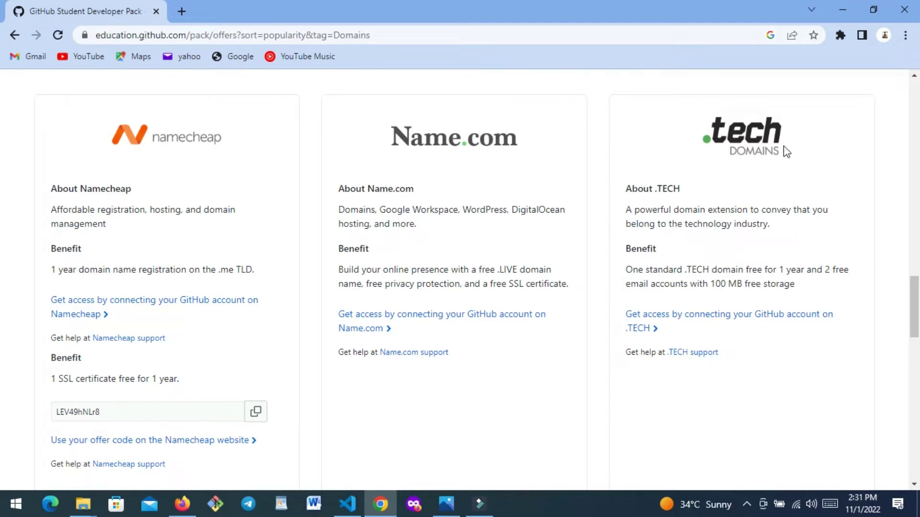
{"action": "scroll", "coordinate": [163, 216], "scroll_direction": "down", "scroll_amount": 1}
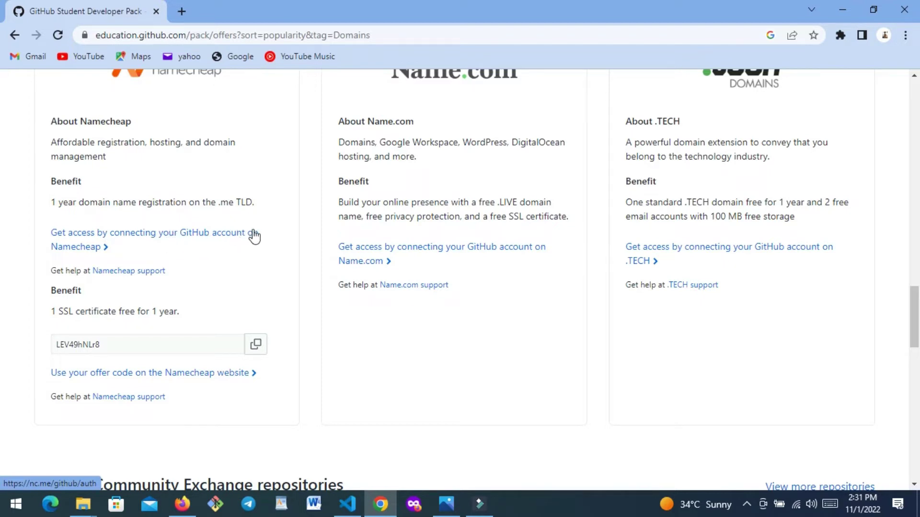
Step: Open Namecheap's GitHub-connected .me domain offer in a new tab, then return to the offers page
{"action": "left_click", "coordinate": [79, 245]}
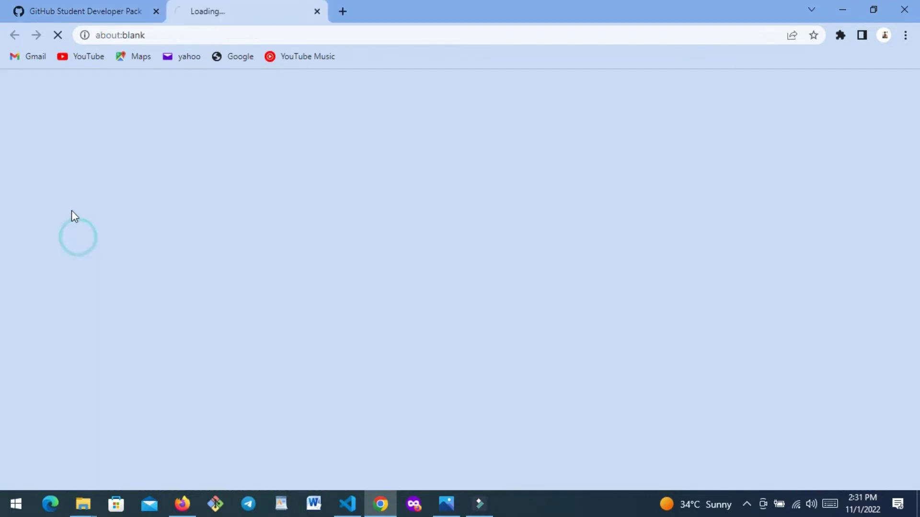
{"action": "left_click", "coordinate": [73, 13]}
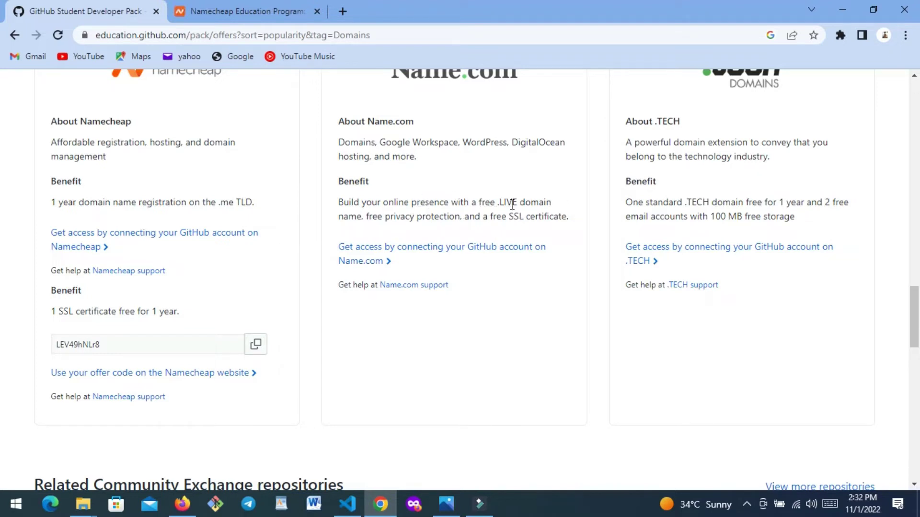
{"action": "scroll", "coordinate": [473, 142], "scroll_direction": "up", "scroll_amount": 1}
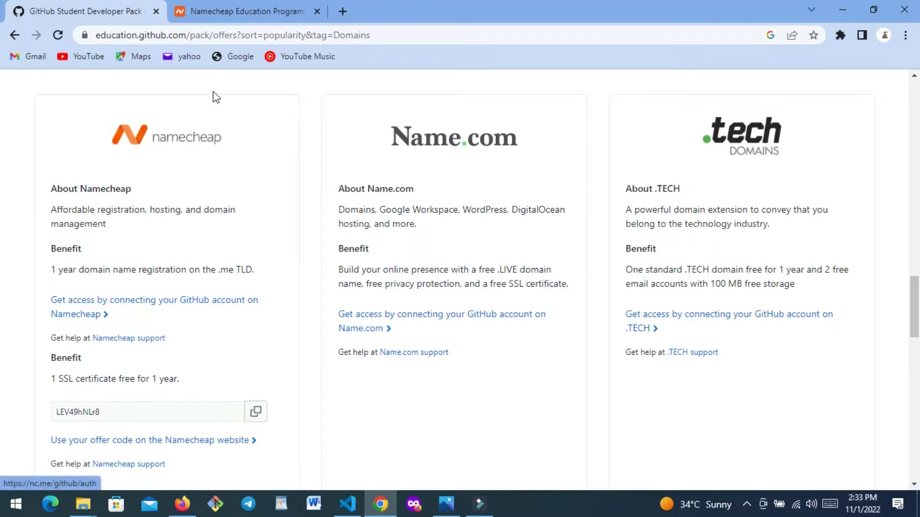
Step: On Namecheap Education, search for the chosen free domain name with the .me extension
{"action": "left_click", "coordinate": [218, 13]}
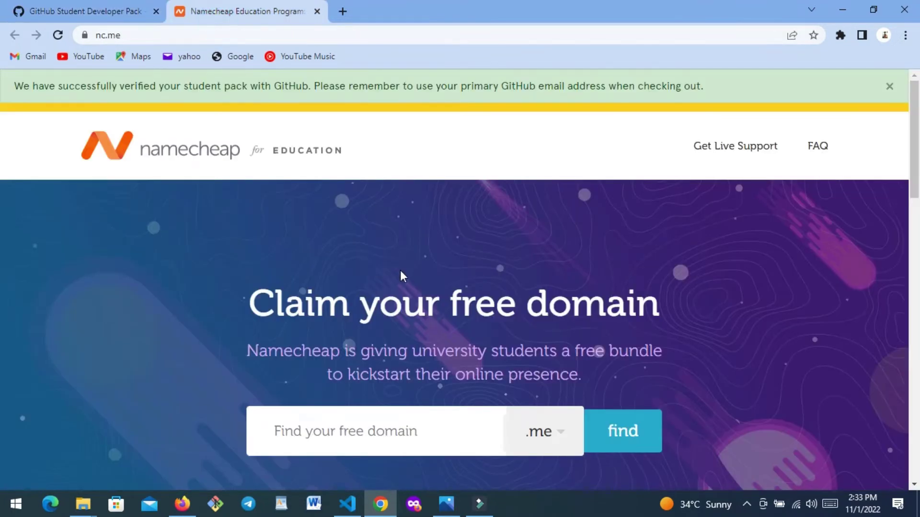
{"action": "scroll", "coordinate": [401, 272], "scroll_direction": "down", "scroll_amount": 3}
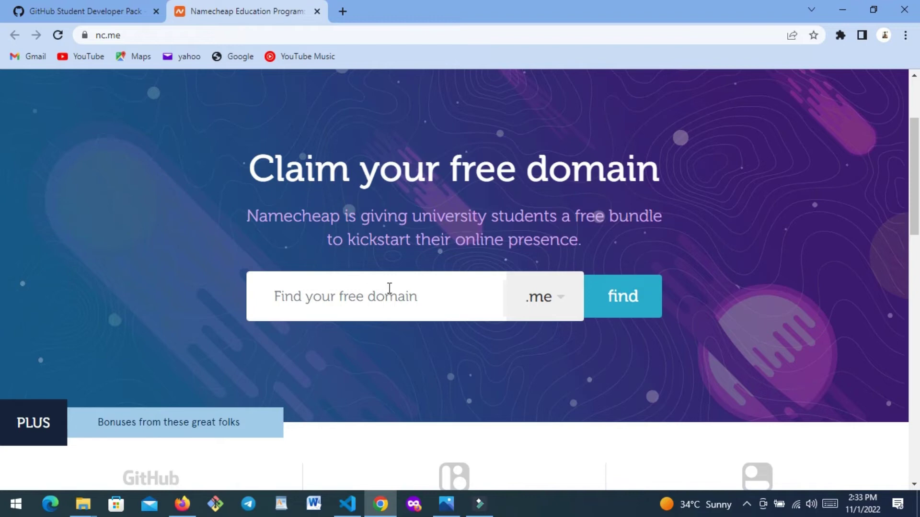
{"action": "left_click", "coordinate": [372, 292]}
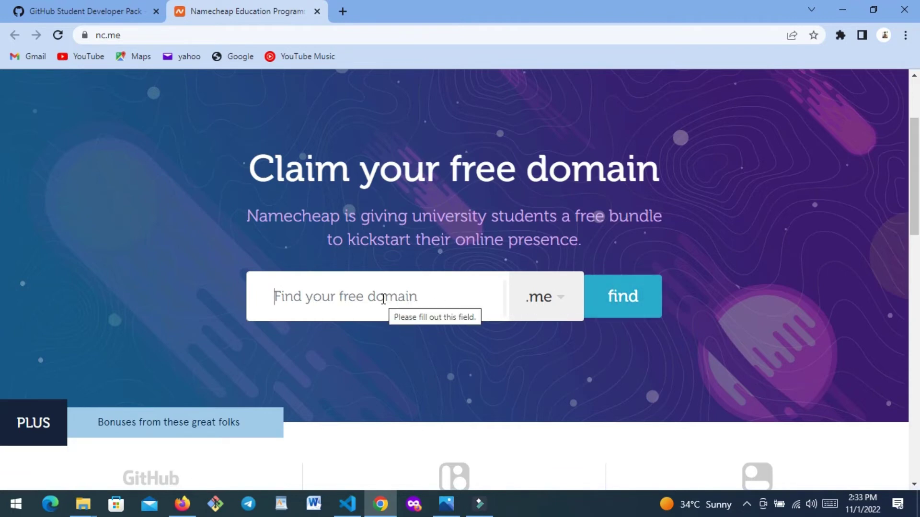
{"action": "type", "text": "rola"}
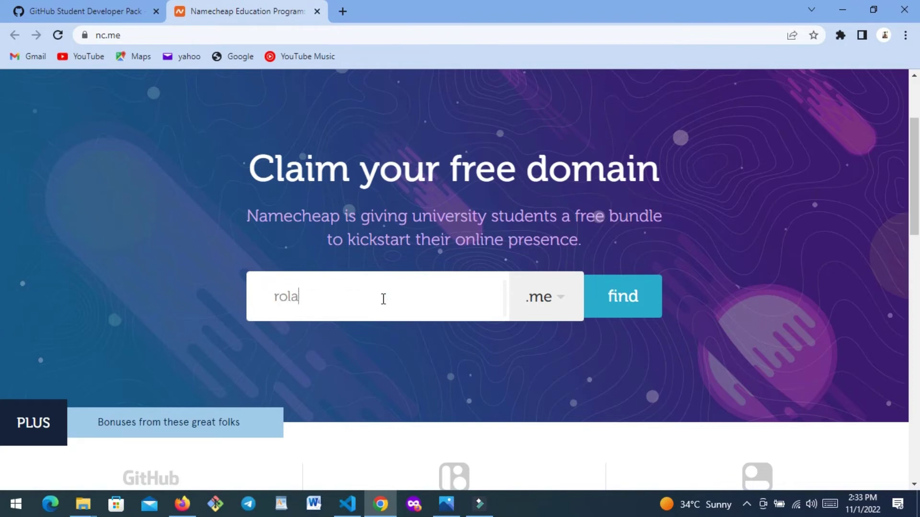
{"action": "type", "text": "nddomain"}
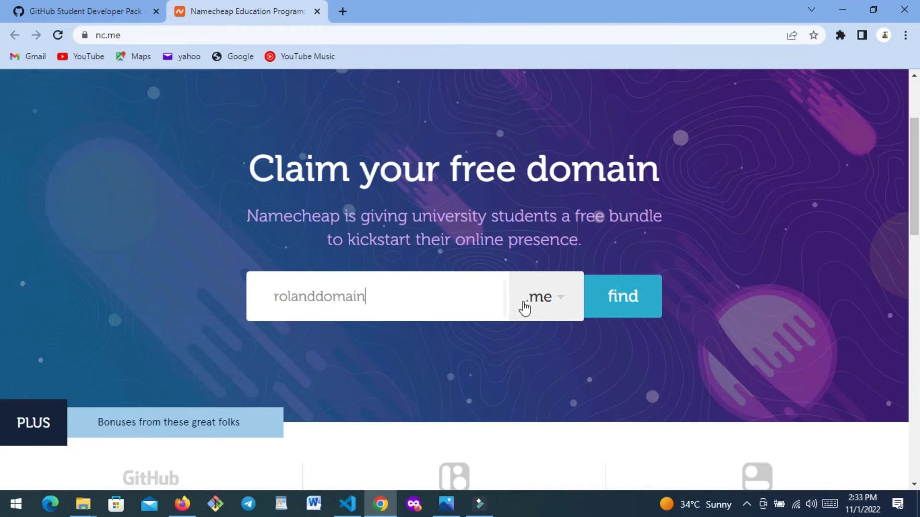
{"action": "scroll", "coordinate": [549, 288], "scroll_direction": "down", "scroll_amount": 4}
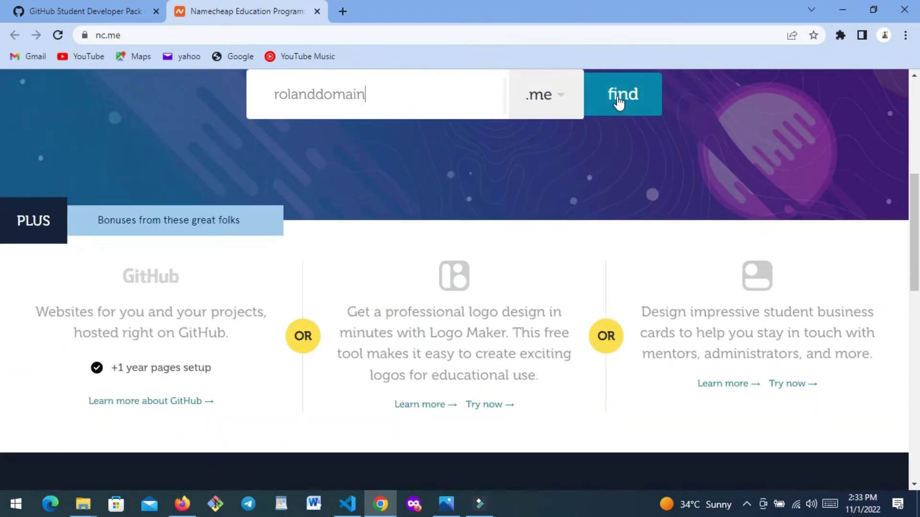
{"action": "left_click", "coordinate": [619, 103]}
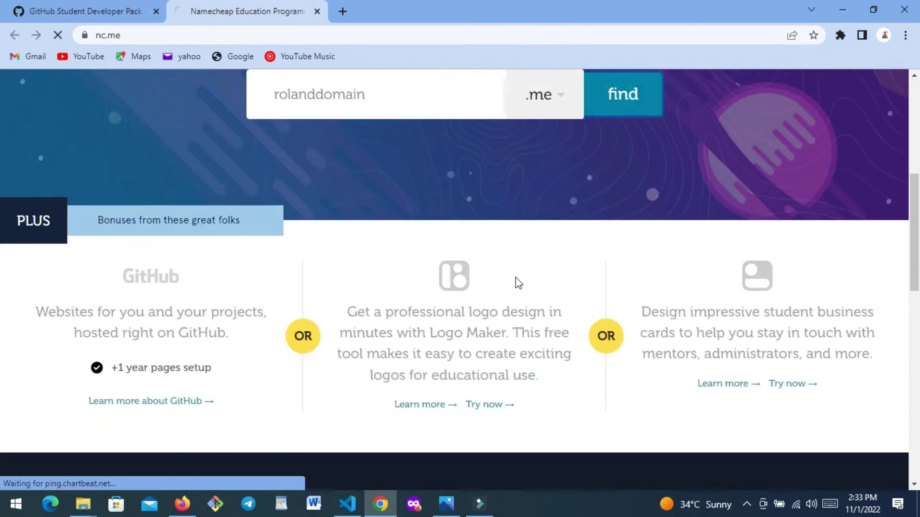
Step: Review the results showing the free .me name and discounted .io and .tech alternatives
{"action": "scroll", "coordinate": [515, 274], "scroll_direction": "down", "scroll_amount": 5}
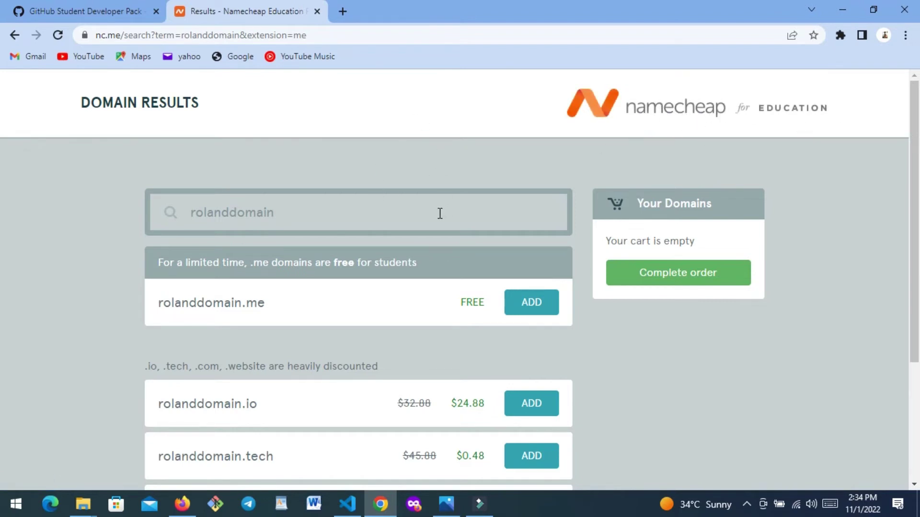
Step: Sign in to Namecheap and locate the claimed .me domain under Recently Active on the dashboard
{"action": "left_click", "coordinate": [645, 114]}
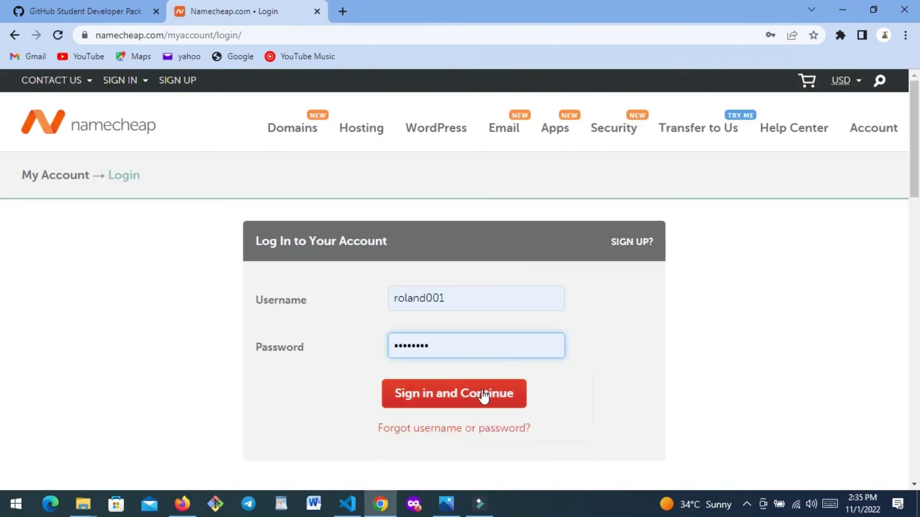
{"action": "left_click", "coordinate": [481, 392]}
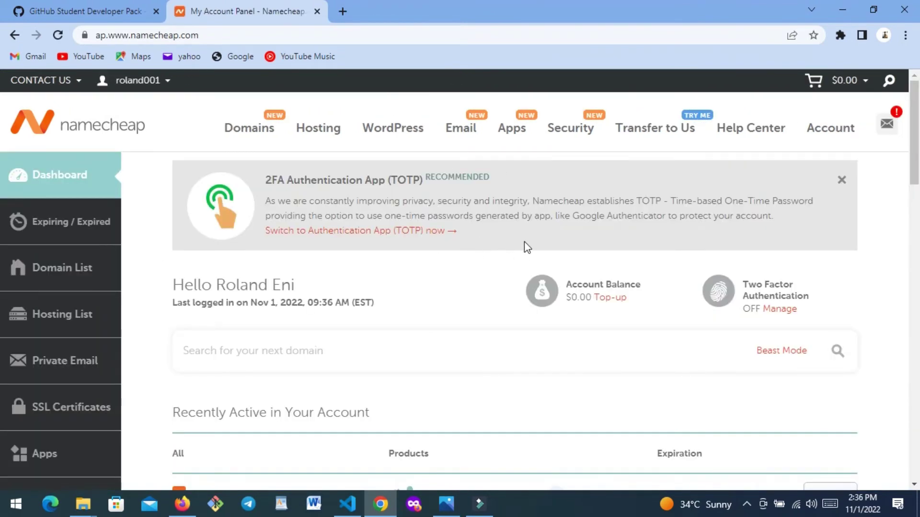
{"action": "scroll", "coordinate": [522, 248], "scroll_direction": "down", "scroll_amount": 6}
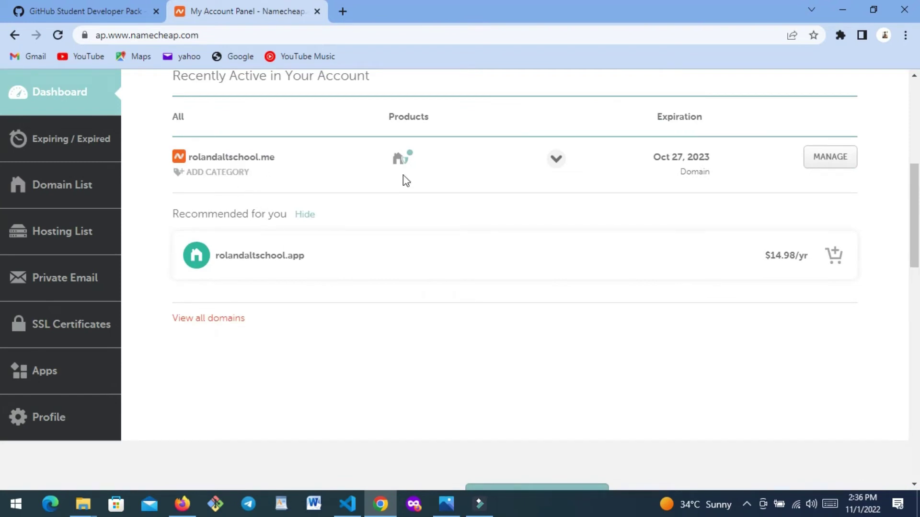
{"action": "scroll", "coordinate": [391, 179], "scroll_direction": "up", "scroll_amount": 3}
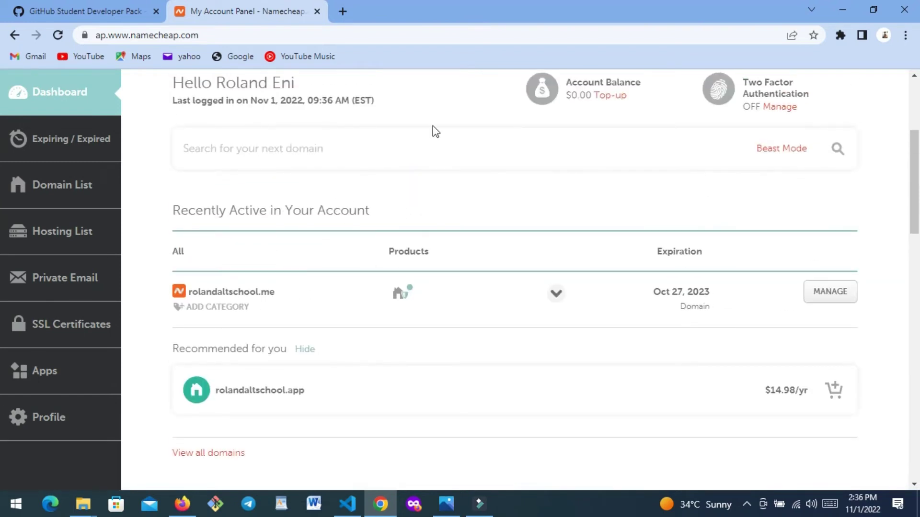
{"action": "scroll", "coordinate": [572, 201], "scroll_direction": "up", "scroll_amount": 4}
{"action": "scroll", "coordinate": [451, 238], "scroll_direction": "down", "scroll_amount": 8}
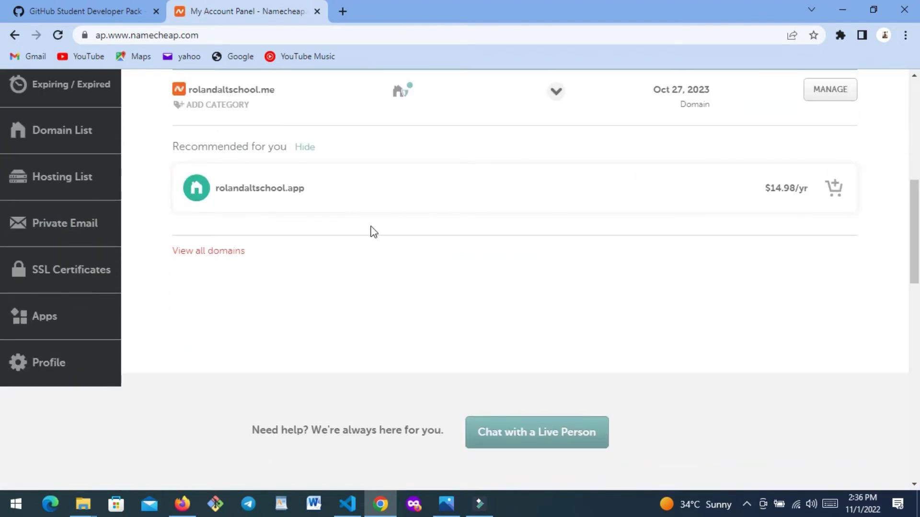
{"action": "scroll", "coordinate": [237, 217], "scroll_direction": "up", "scroll_amount": 1}
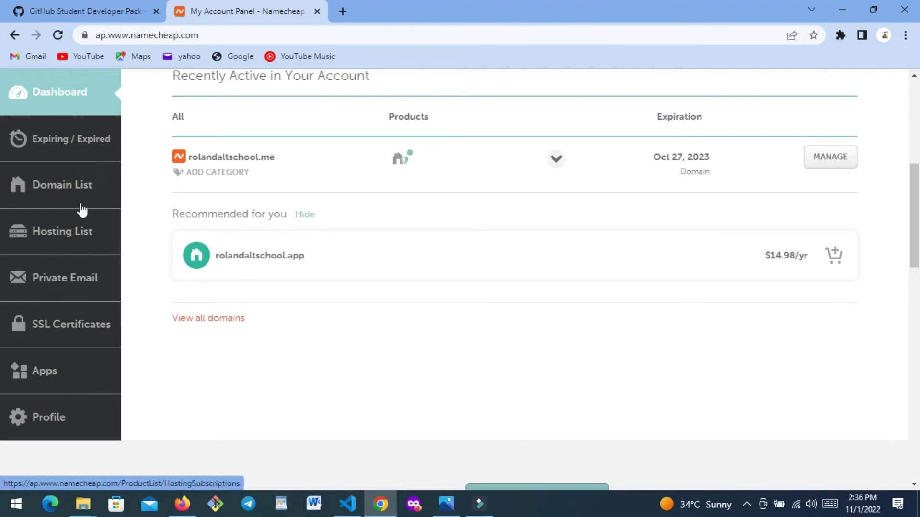
{"action": "scroll", "coordinate": [81, 203], "scroll_direction": "up", "scroll_amount": 1}
{"action": "scroll", "coordinate": [51, 228], "scroll_direction": "up", "scroll_amount": 1}
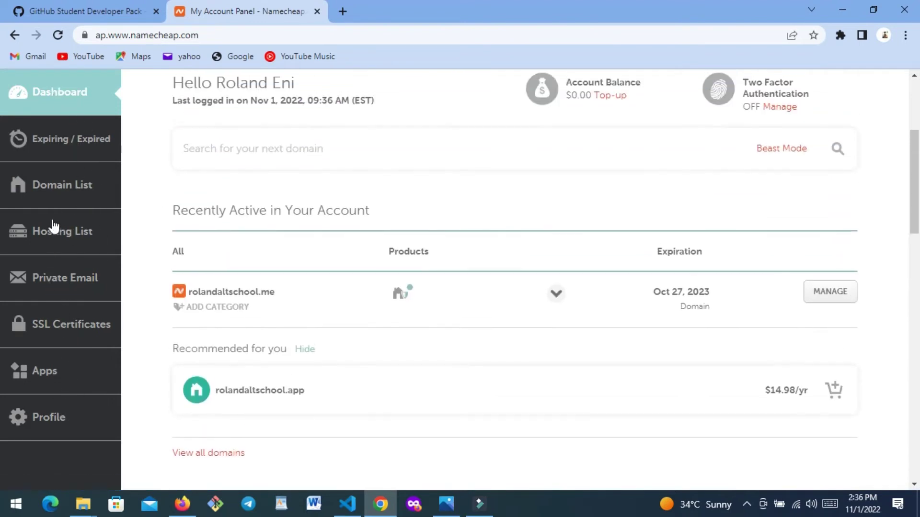
Step: In Domain List, select the .me domain and open its management page
{"action": "left_click", "coordinate": [58, 189]}
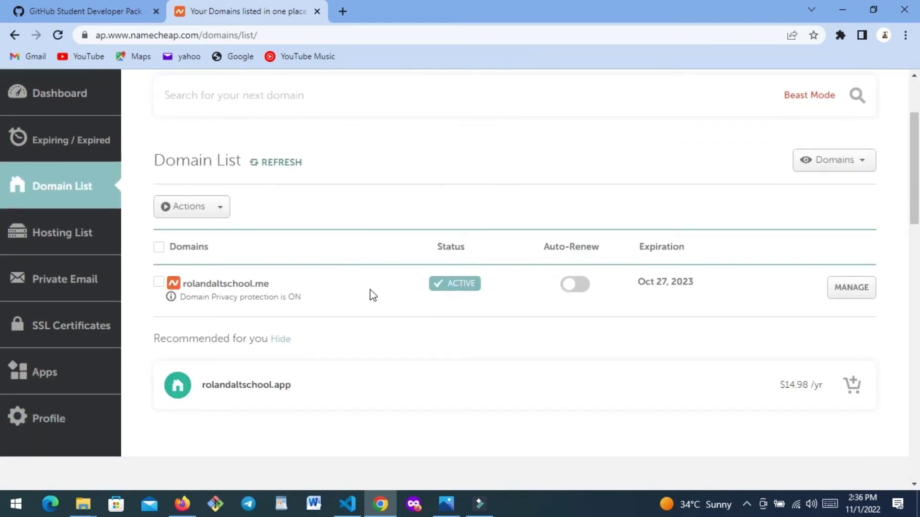
{"action": "left_click", "coordinate": [161, 286]}
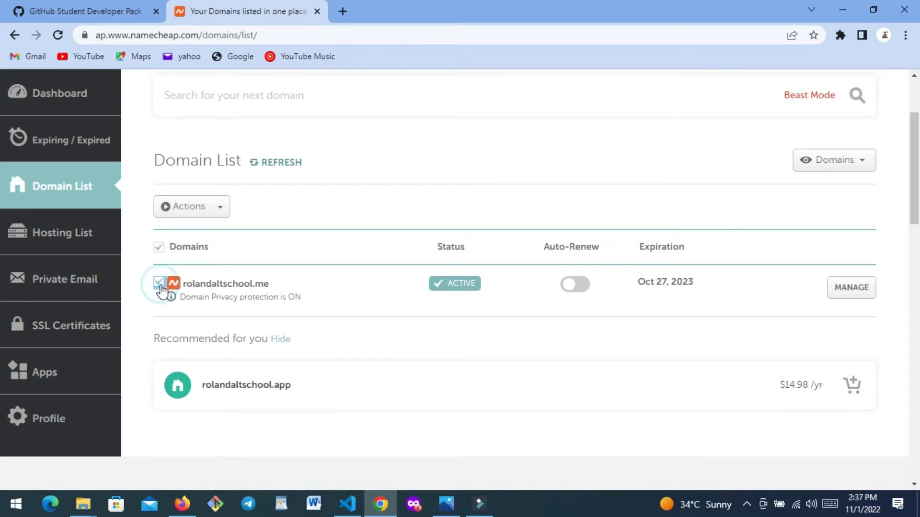
{"action": "left_click", "coordinate": [862, 291]}
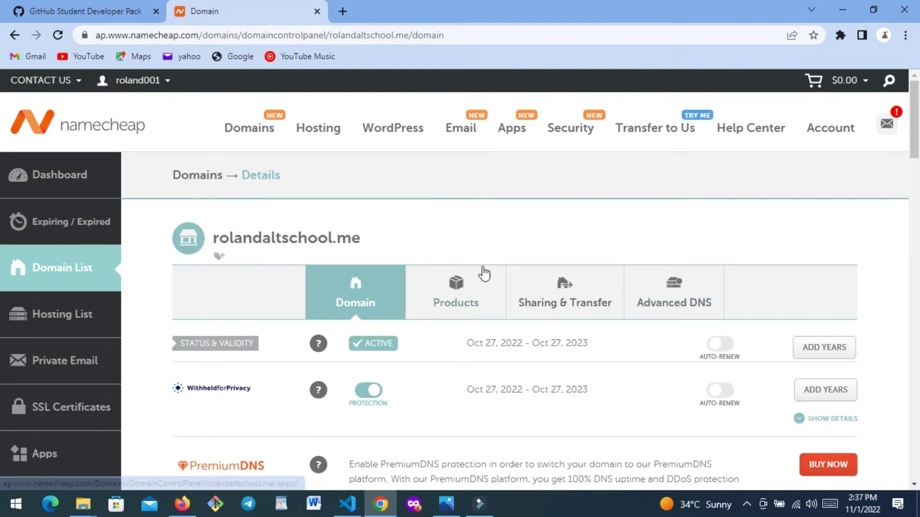
{"action": "scroll", "coordinate": [485, 272], "scroll_direction": "down", "scroll_amount": 2}
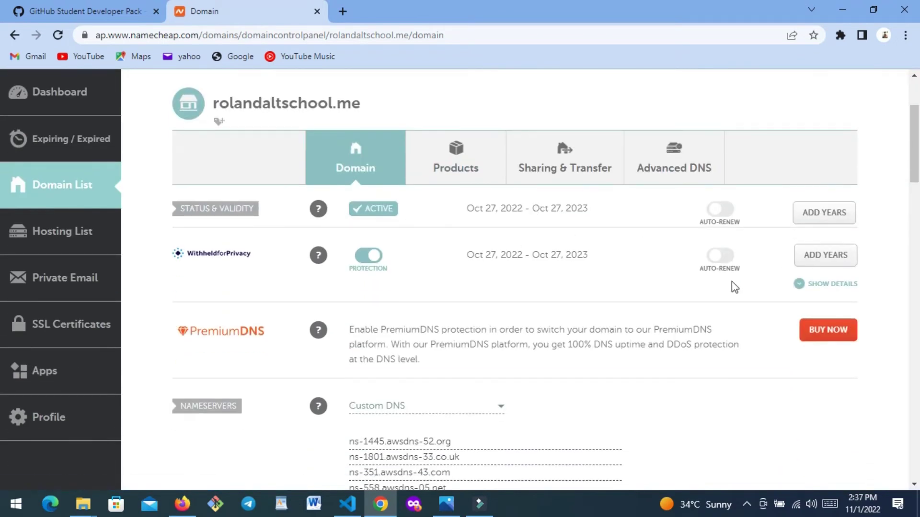
{"action": "scroll", "coordinate": [619, 292], "scroll_direction": "up", "scroll_amount": 3}
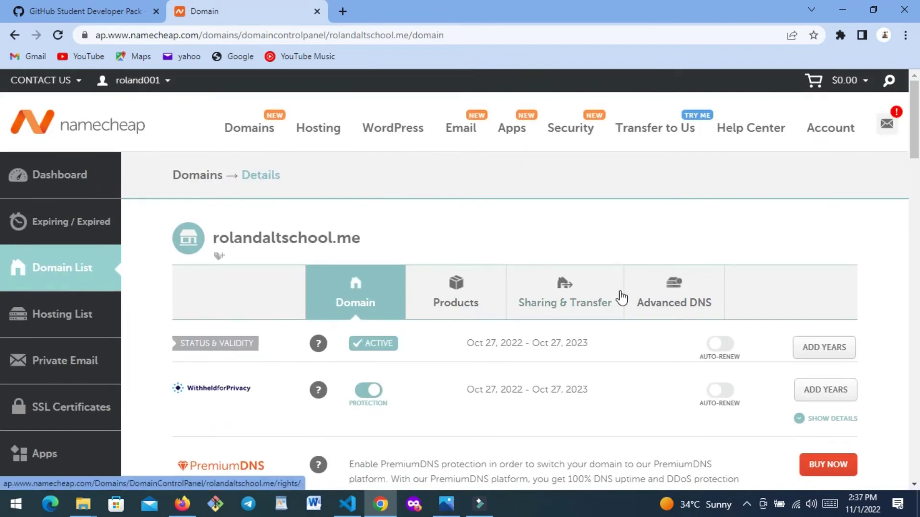
{"action": "scroll", "coordinate": [619, 295], "scroll_direction": "down", "scroll_amount": 4}
{"action": "scroll", "coordinate": [620, 295], "scroll_direction": "down", "scroll_amount": 3}
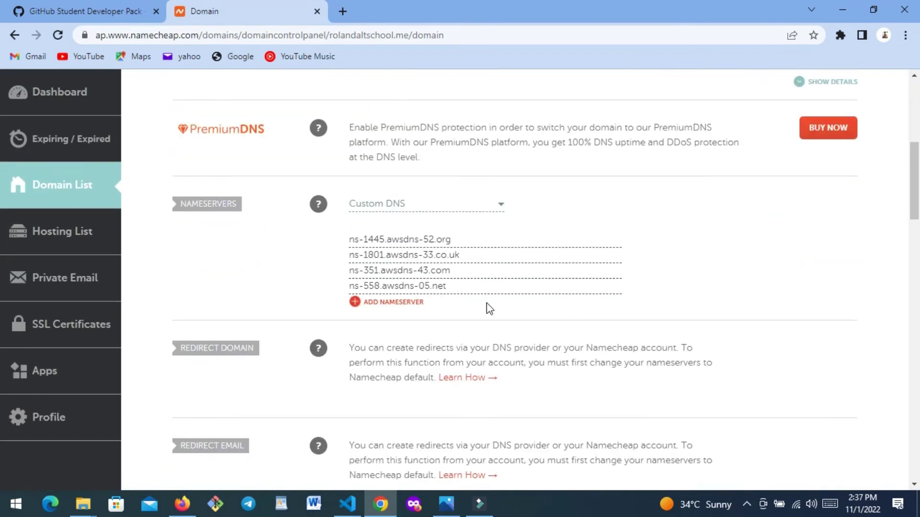
{"action": "scroll", "coordinate": [487, 309], "scroll_direction": "up", "scroll_amount": 5}
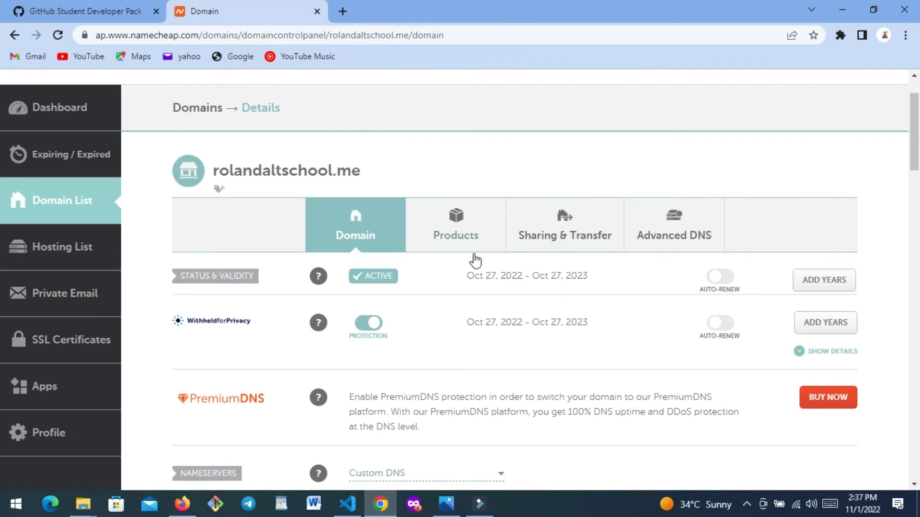
{"action": "scroll", "coordinate": [472, 261], "scroll_direction": "down", "scroll_amount": 8}
{"action": "scroll", "coordinate": [386, 154], "scroll_direction": "up", "scroll_amount": 3}
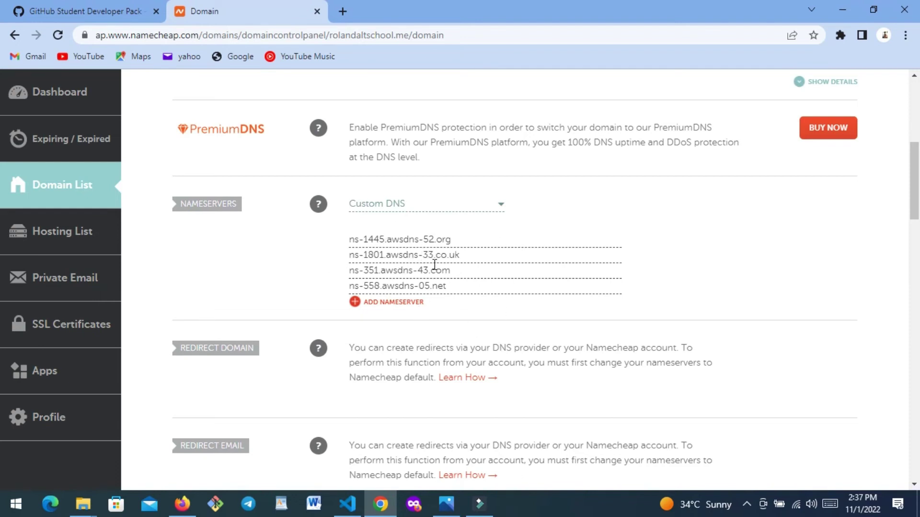
{"action": "scroll", "coordinate": [454, 283], "scroll_direction": "up", "scroll_amount": 3}
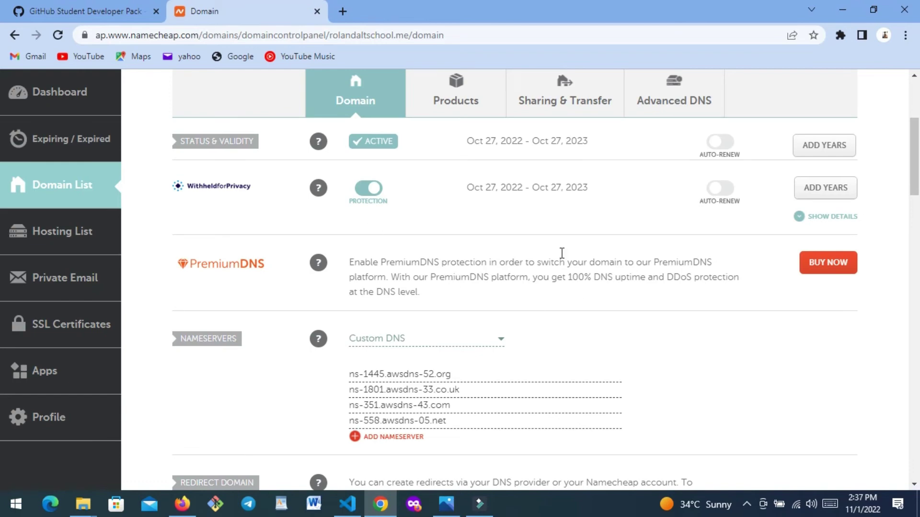
{"action": "scroll", "coordinate": [485, 232], "scroll_direction": "up", "scroll_amount": 4}
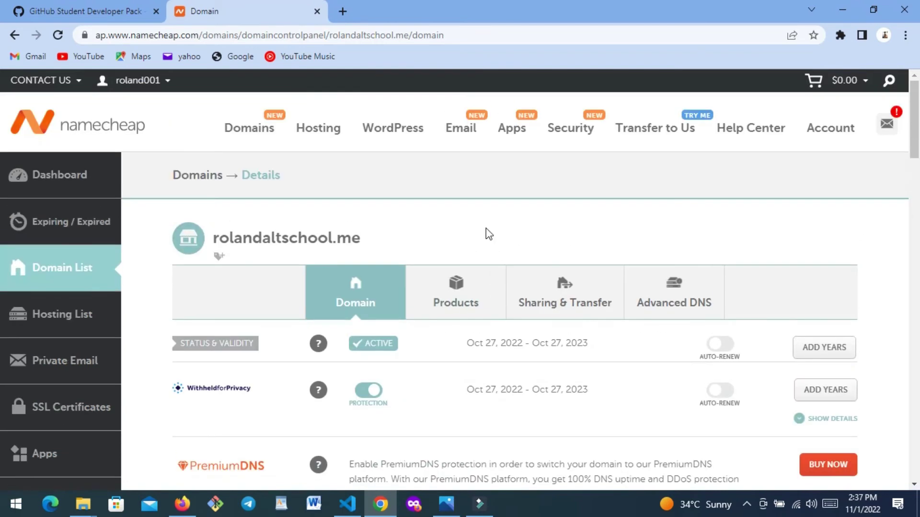
{"action": "scroll", "coordinate": [436, 215], "scroll_direction": "down", "scroll_amount": 1}
{"action": "scroll", "coordinate": [436, 215], "scroll_direction": "down", "scroll_amount": 1}
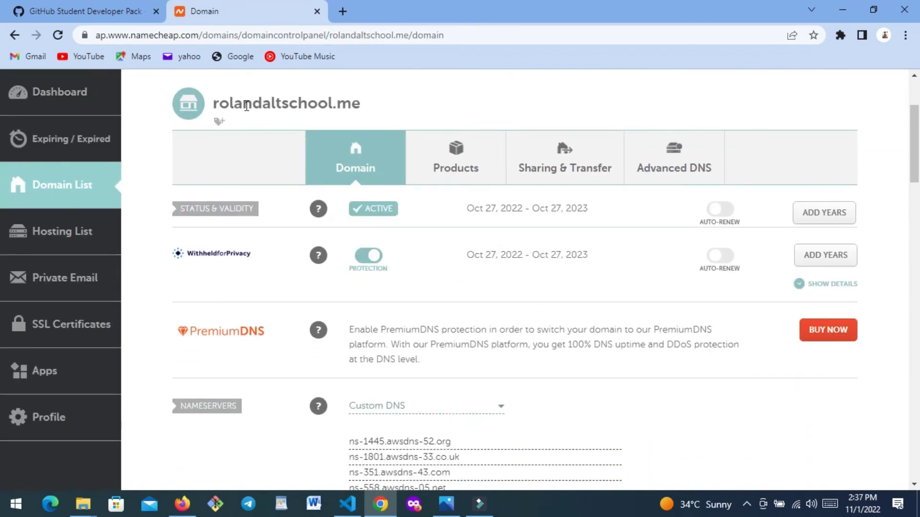
{"action": "scroll", "coordinate": [412, 244], "scroll_direction": "down", "scroll_amount": 4}
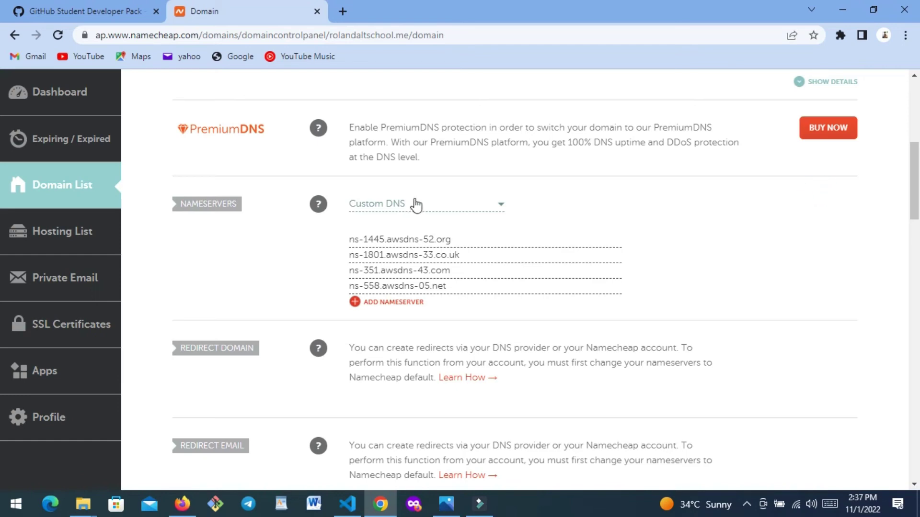
{"action": "scroll", "coordinate": [378, 275], "scroll_direction": "up", "scroll_amount": 5}
{"action": "scroll", "coordinate": [401, 275], "scroll_direction": "up", "scroll_amount": 1}
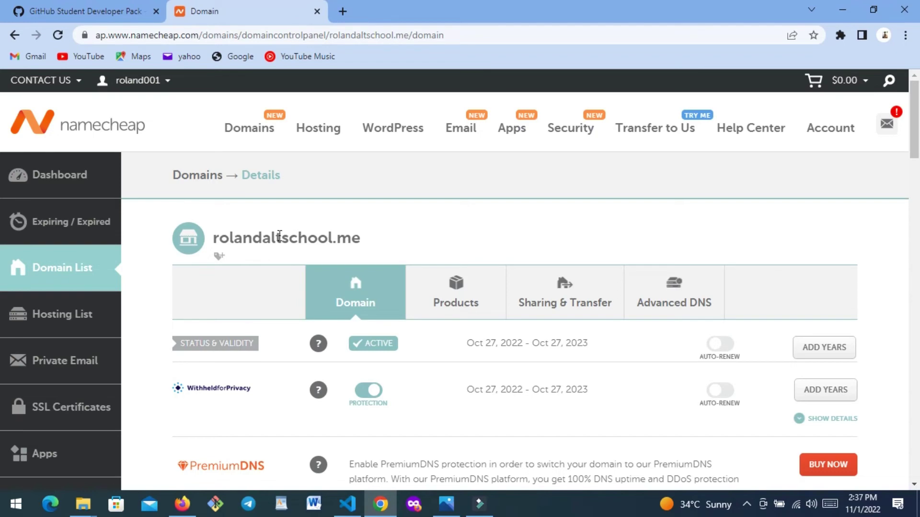
{"action": "scroll", "coordinate": [376, 254], "scroll_direction": "down", "scroll_amount": 5}
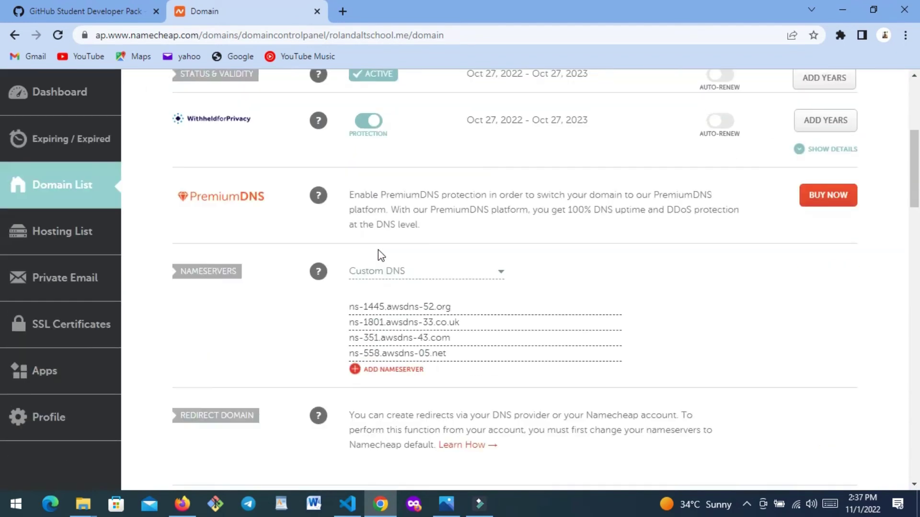
{"action": "scroll", "coordinate": [378, 254], "scroll_direction": "down", "scroll_amount": 2}
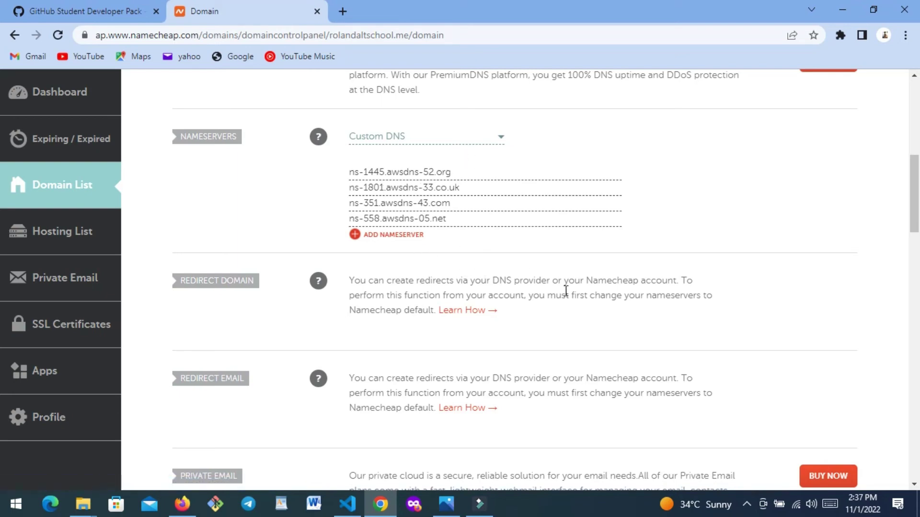
{"action": "scroll", "coordinate": [567, 284], "scroll_direction": "down", "scroll_amount": 5}
{"action": "scroll", "coordinate": [565, 283], "scroll_direction": "up", "scroll_amount": 12}
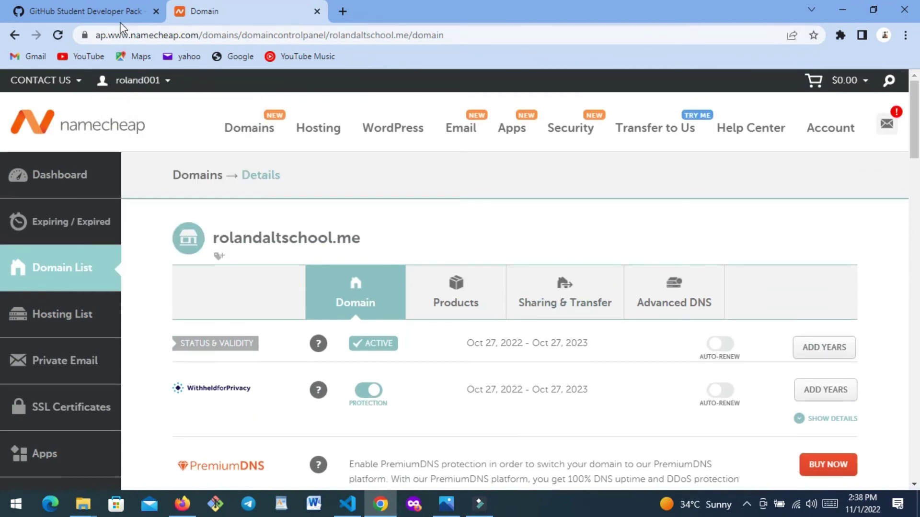
Step: Back on the Student Developer Pack tab, filter offers to Cloud and scroll to DigitalOcean's $200 credit
{"action": "left_click", "coordinate": [114, 9]}
{"action": "scroll", "coordinate": [491, 295], "scroll_direction": "up", "scroll_amount": 3}
{"action": "scroll", "coordinate": [355, 302], "scroll_direction": "up", "scroll_amount": 5}
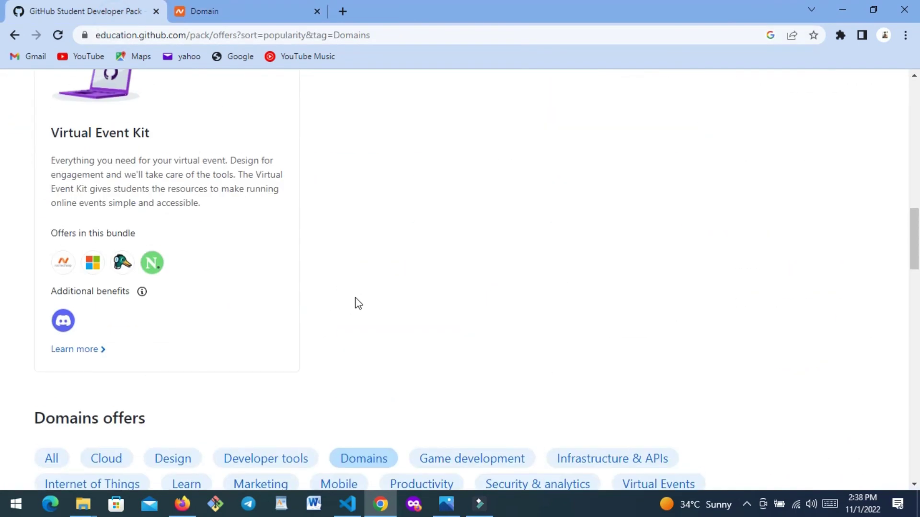
{"action": "scroll", "coordinate": [355, 302], "scroll_direction": "down", "scroll_amount": 5}
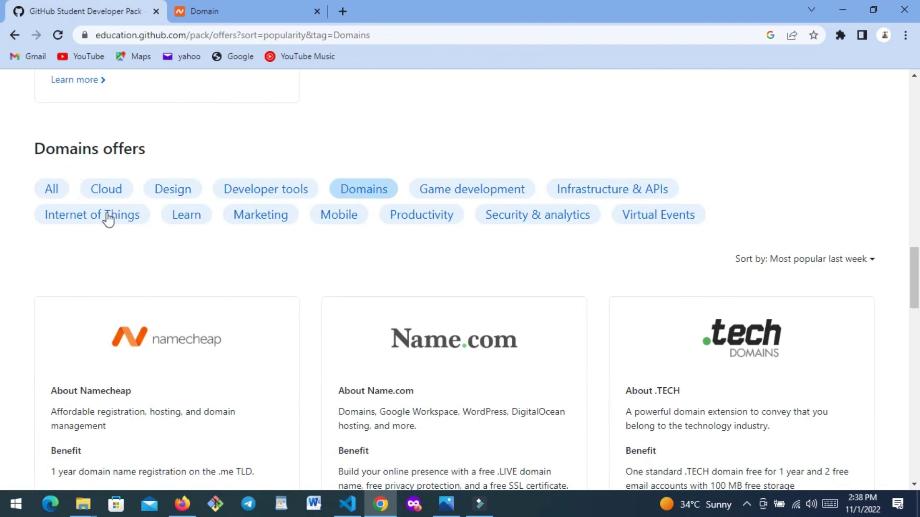
{"action": "left_click", "coordinate": [108, 202]}
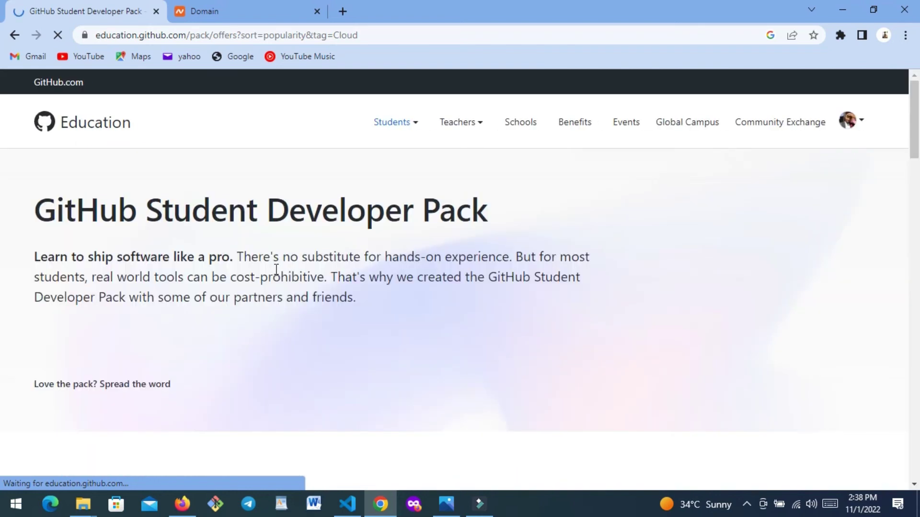
{"action": "scroll", "coordinate": [275, 270], "scroll_direction": "down", "scroll_amount": 6}
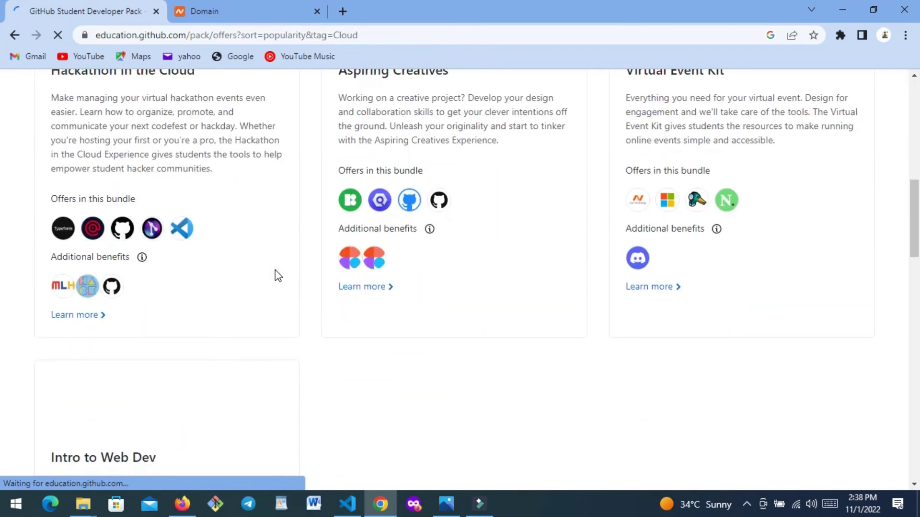
{"action": "scroll", "coordinate": [277, 276], "scroll_direction": "down", "scroll_amount": 2}
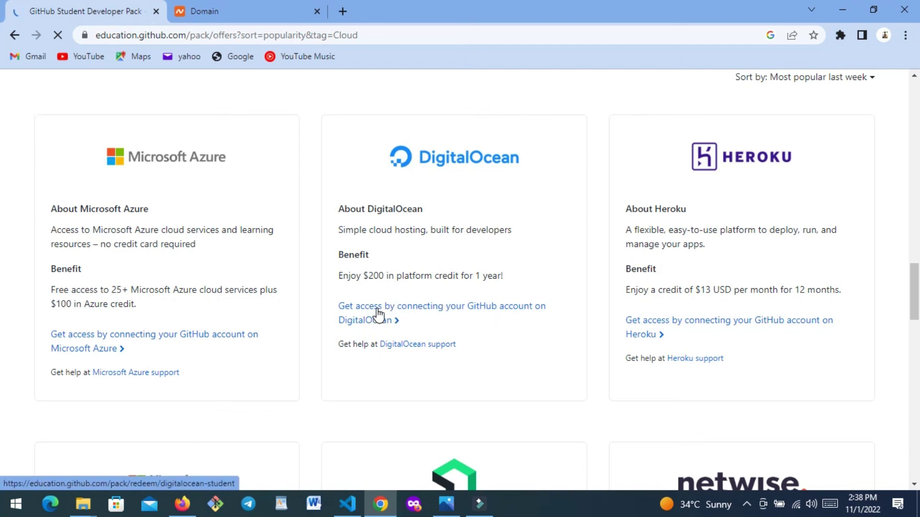
Step: Connect GitHub to DigitalOcean and review the sign-in page offering $200 credit for 1 year
{"action": "left_click", "coordinate": [379, 314]}
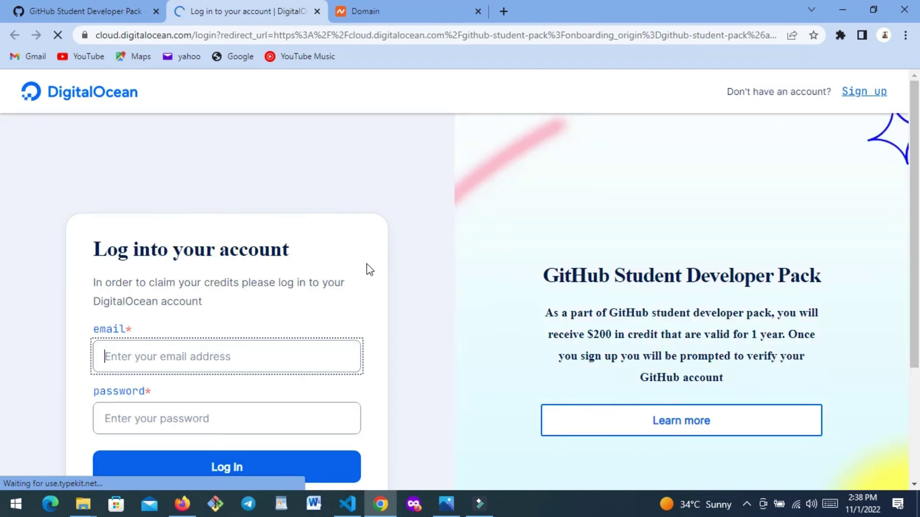
{"action": "scroll", "coordinate": [297, 305], "scroll_direction": "down", "scroll_amount": 3}
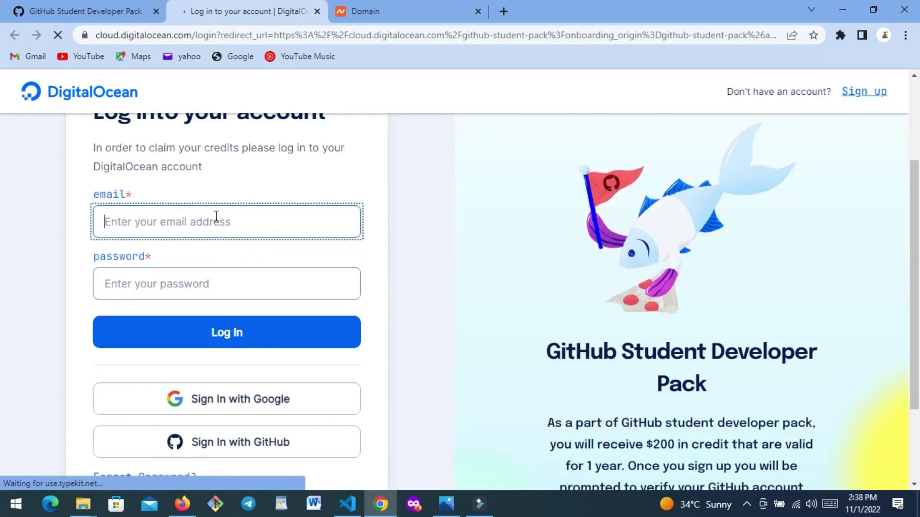
{"action": "scroll", "coordinate": [261, 412], "scroll_direction": "down", "scroll_amount": 2}
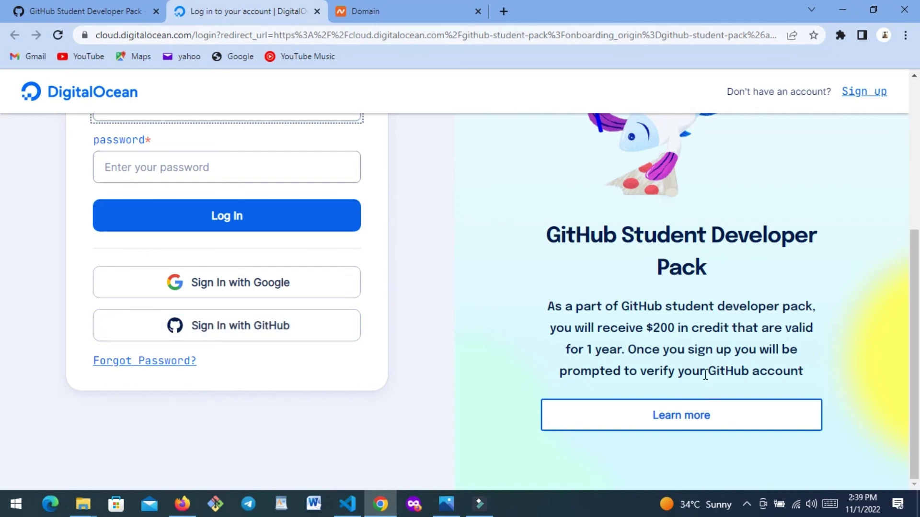
{"action": "scroll", "coordinate": [705, 375], "scroll_direction": "up", "scroll_amount": 5}
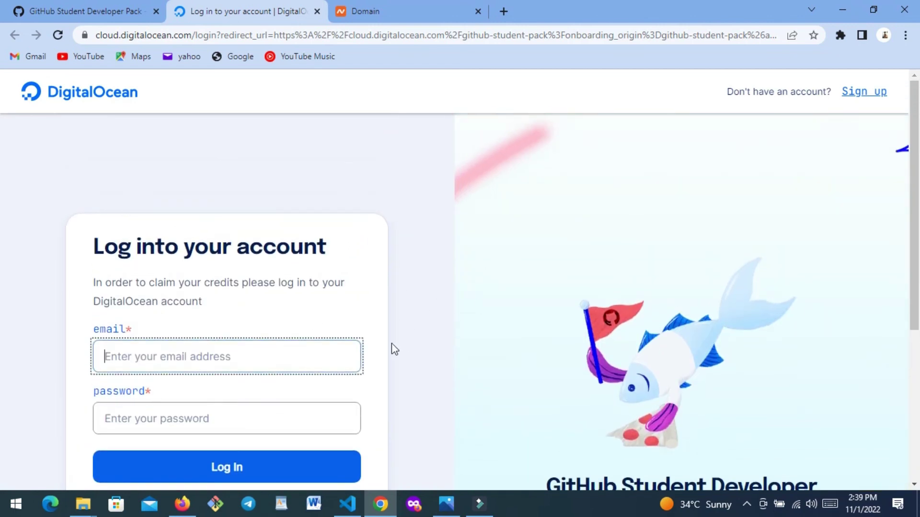